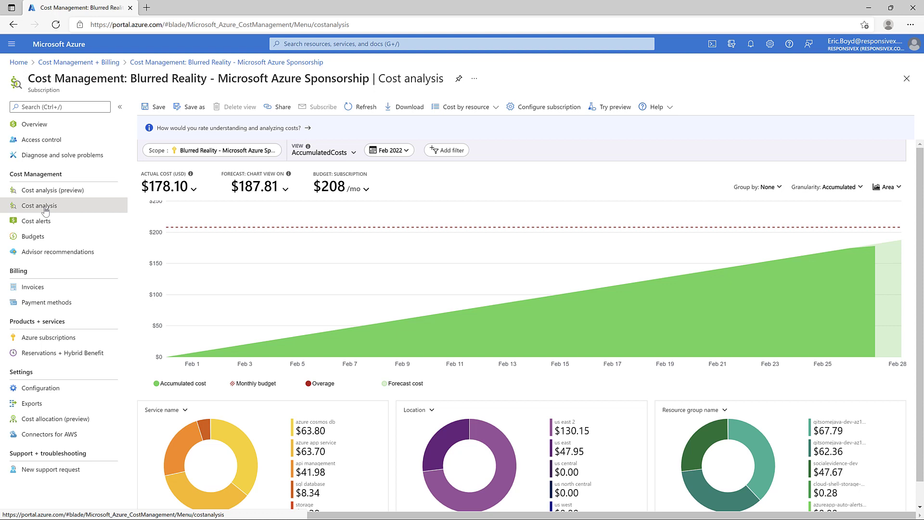
Step: Group the cost chart by resource group name
left_click(757, 187)
left_click_drag(781, 237, 780, 296)
left_click(693, 244)
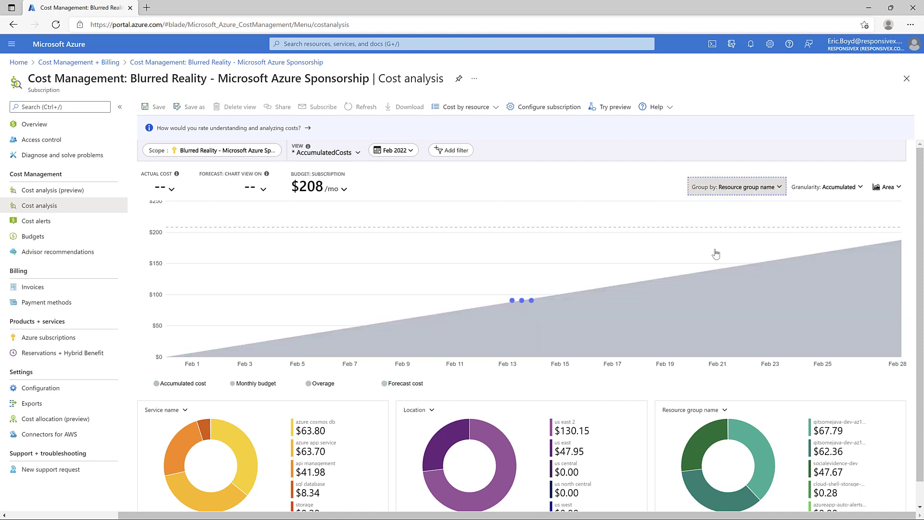
Step: Try Daily granularity, return to Accumulated, and show the chart as grouped columns
left_click(836, 187)
left_click(828, 231)
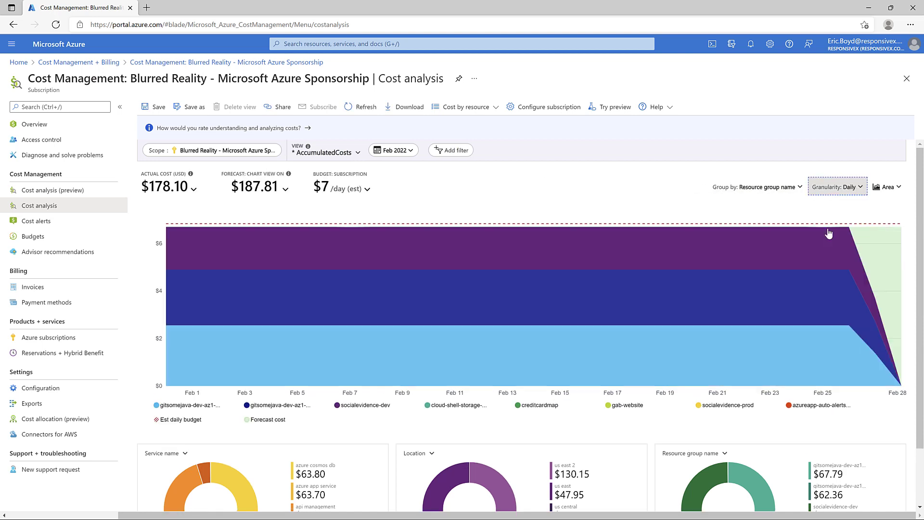
left_click(837, 187)
left_click(834, 216)
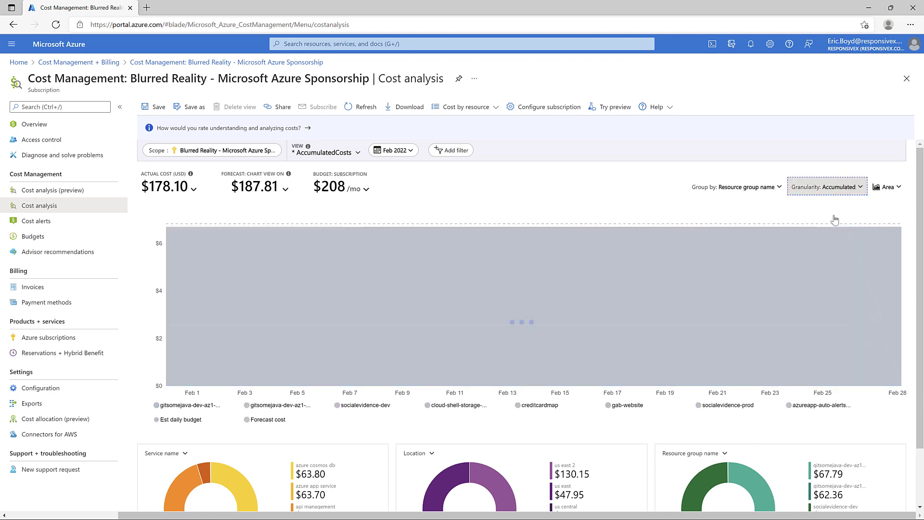
left_click(895, 191)
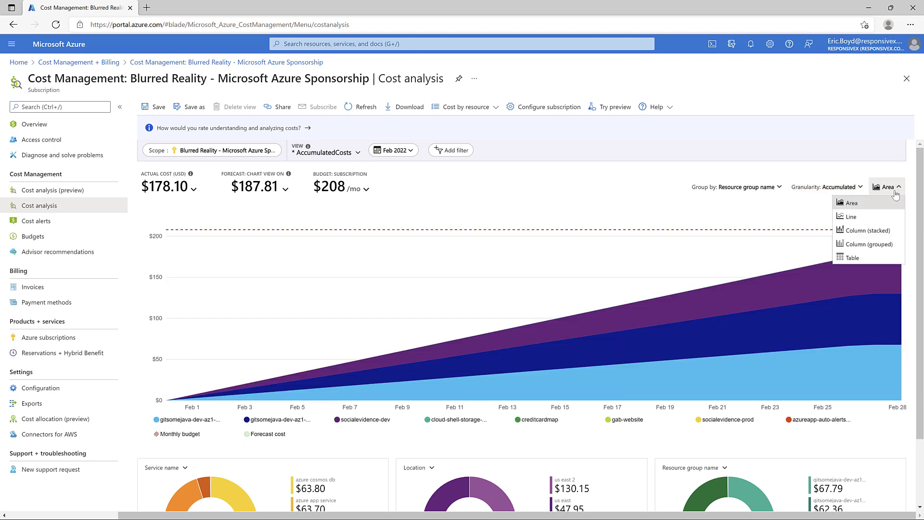
left_click(891, 244)
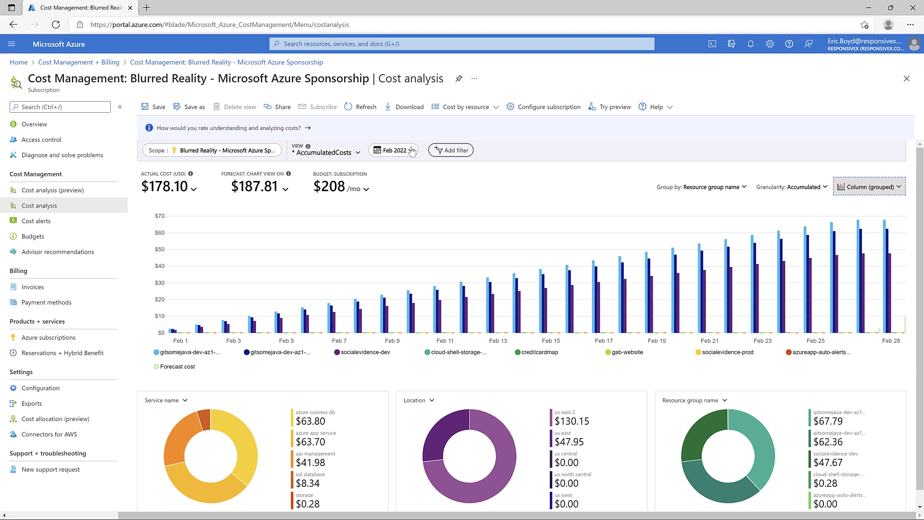
Step: Save the view as 'Accumulated by Resource Group' and select it as the current view
left_click(190, 107)
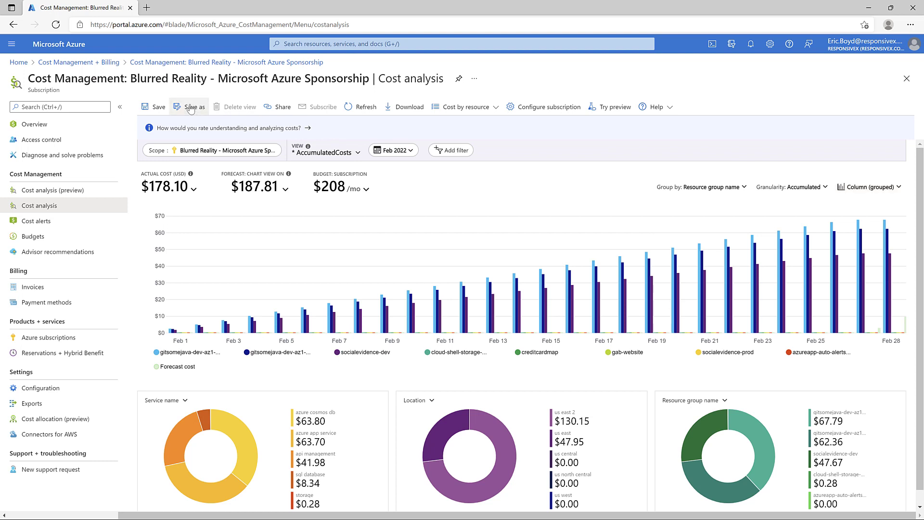
type("Accumulated by Resource Group")
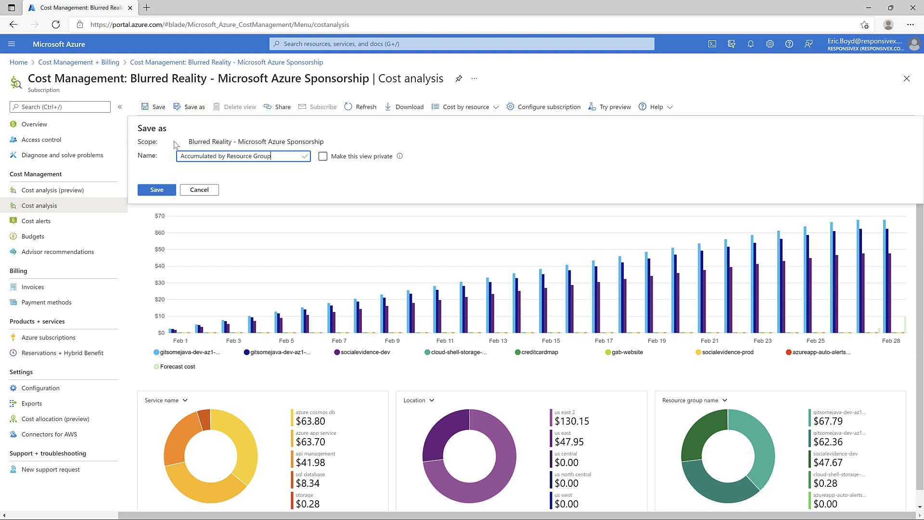
left_click(156, 189)
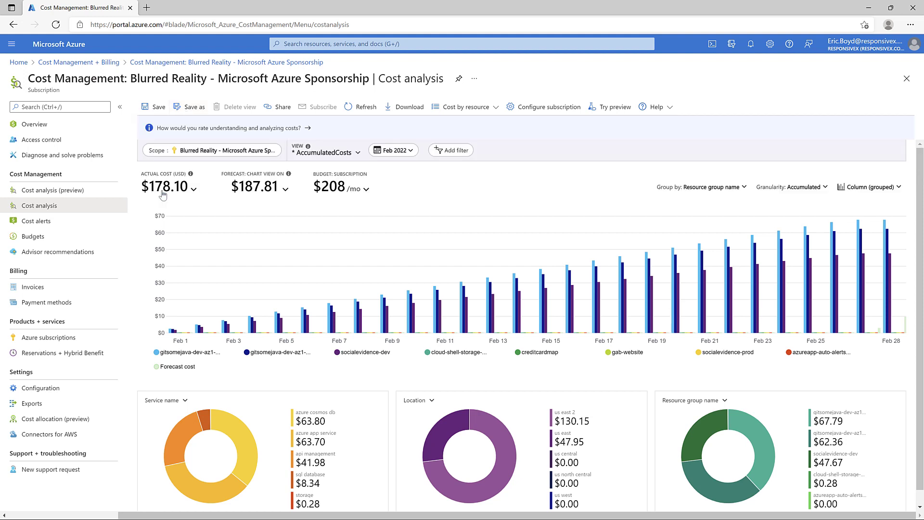
left_click(325, 153)
left_click(323, 188)
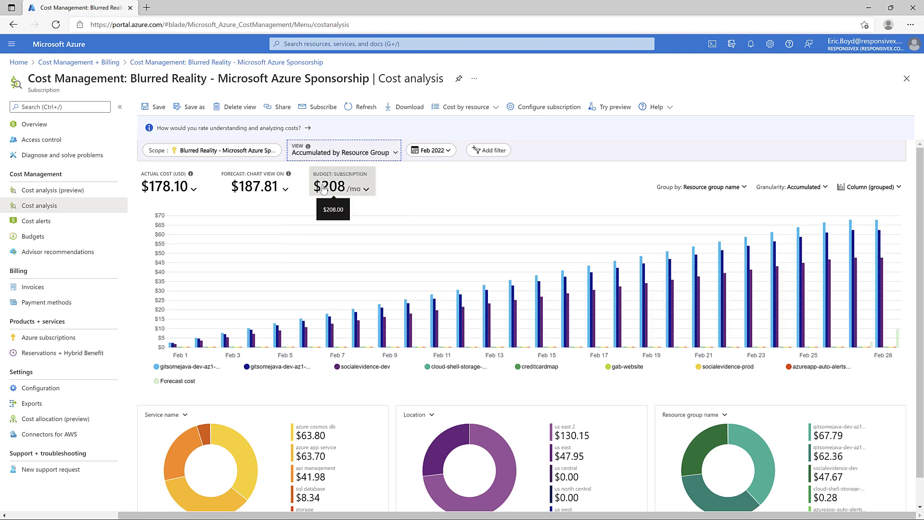
Step: Add an Every Monday email subscription with the accumulated-cost message and a CSV data link
left_click(309, 108)
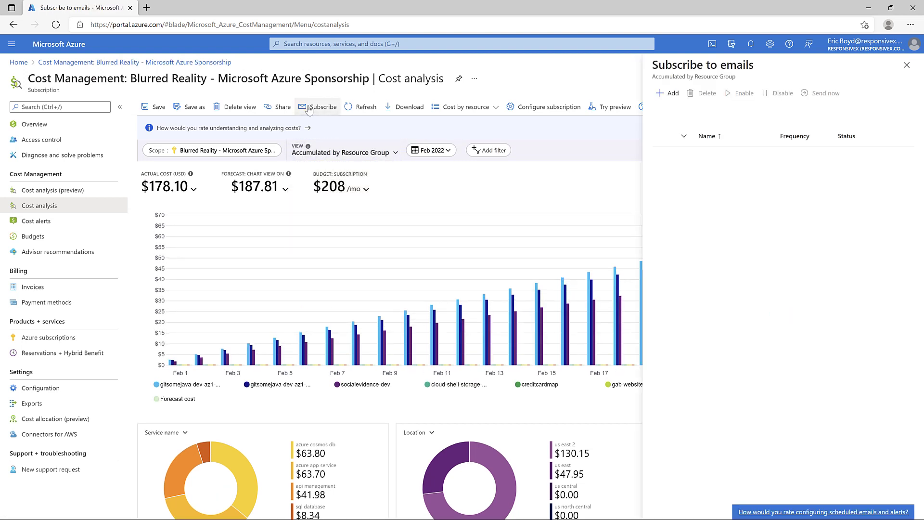
left_click(667, 94)
left_click(760, 215)
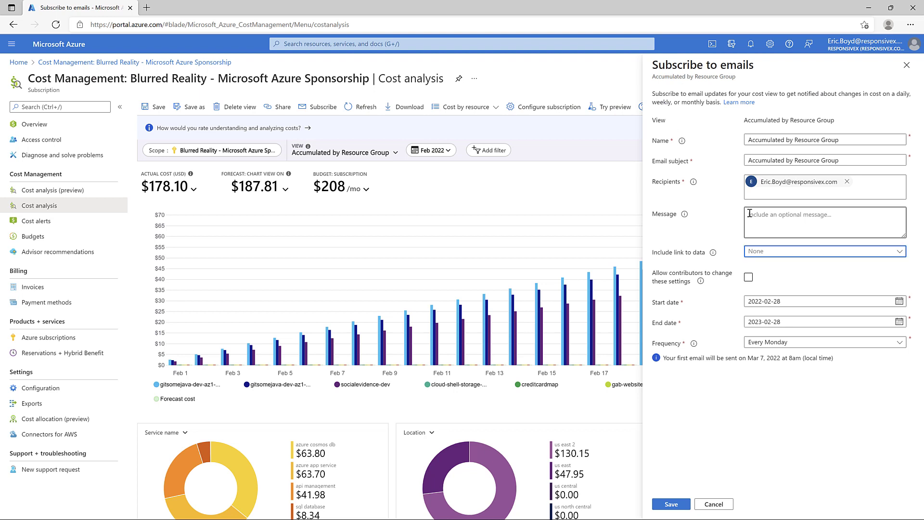
type("This is the accumulate")
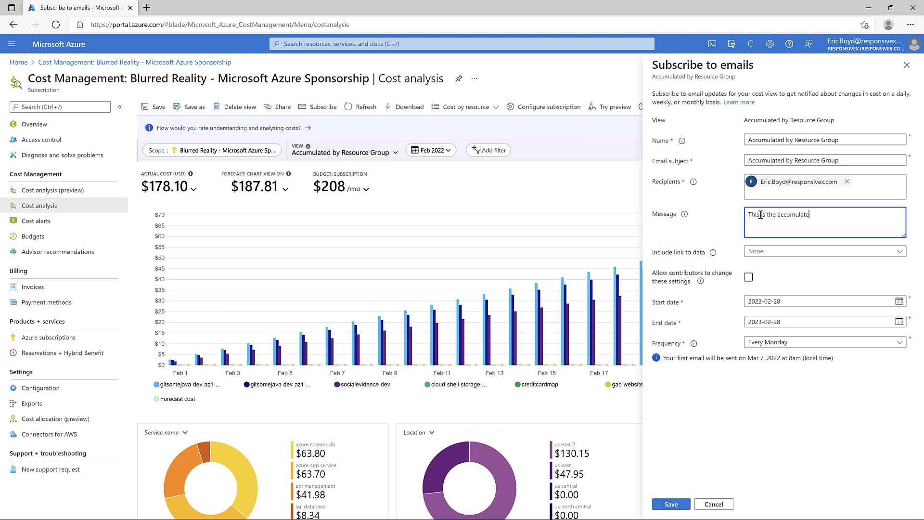
type("d cost of the Azure subscription by resource group.")
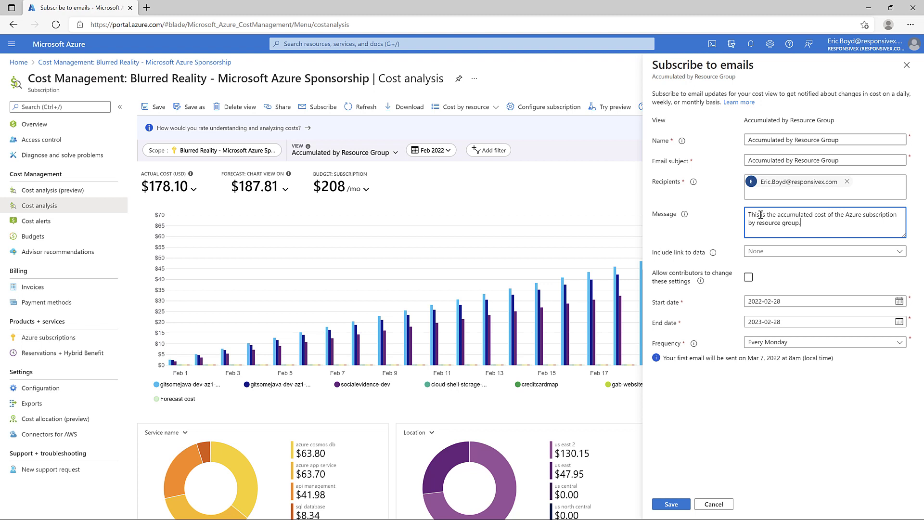
left_click(768, 249)
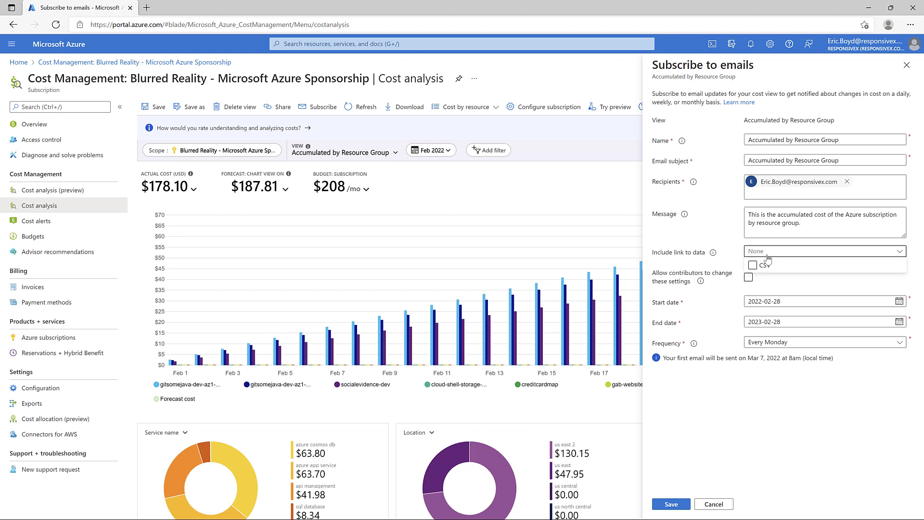
left_click(765, 267)
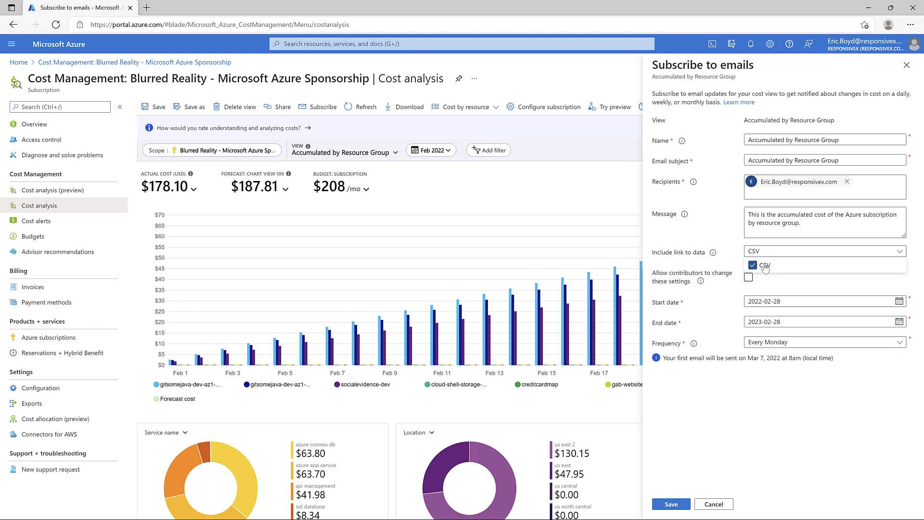
left_click(768, 254)
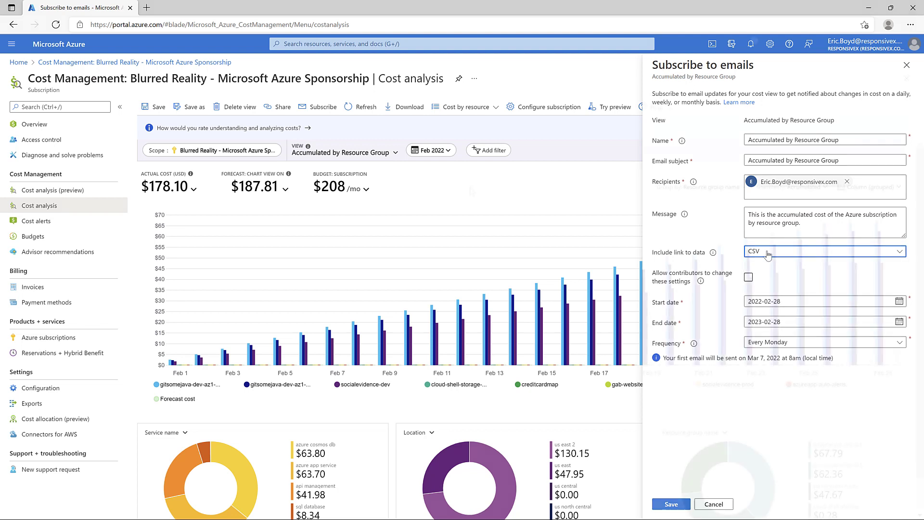
left_click(671, 504)
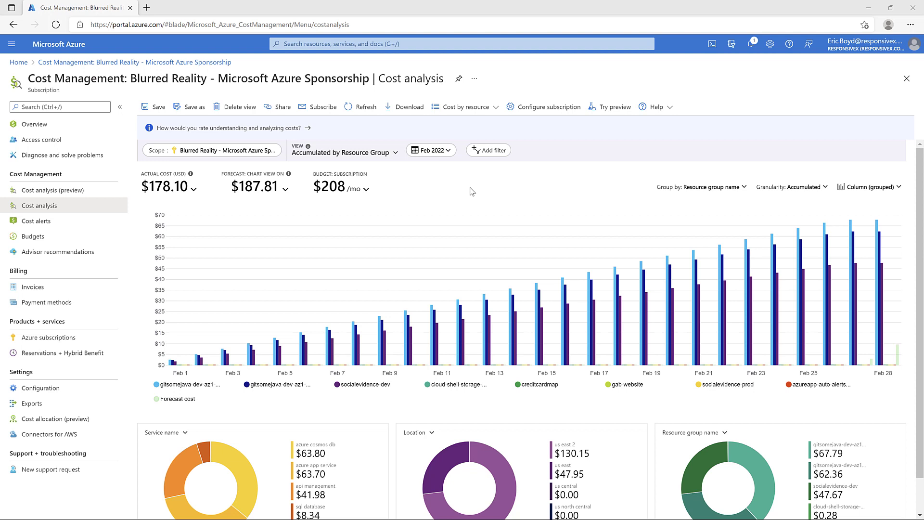
Step: Start a new budget on the subscription named 'Subscription-Budget'
left_click(77, 236)
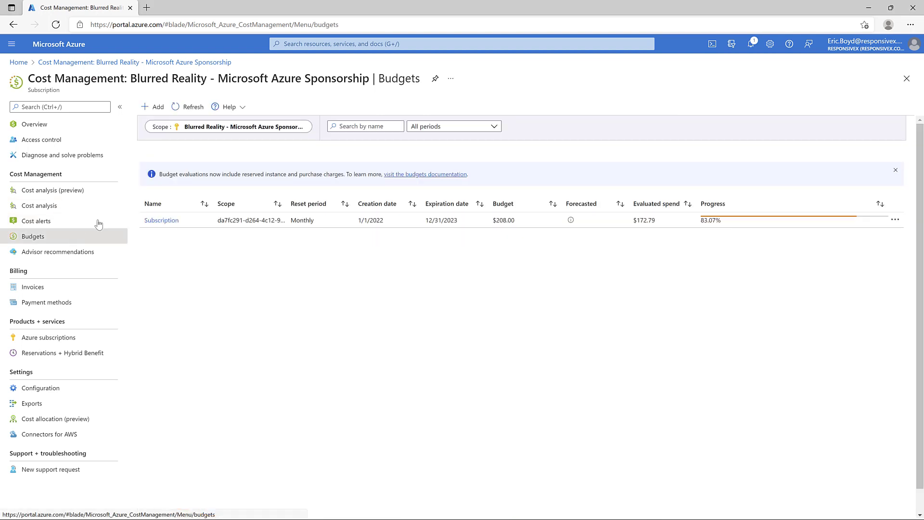
left_click(154, 108)
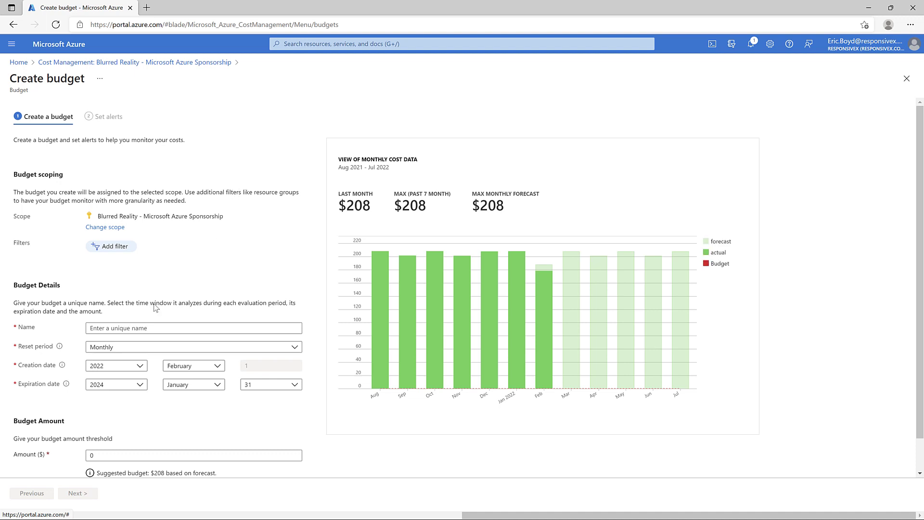
left_click(160, 326)
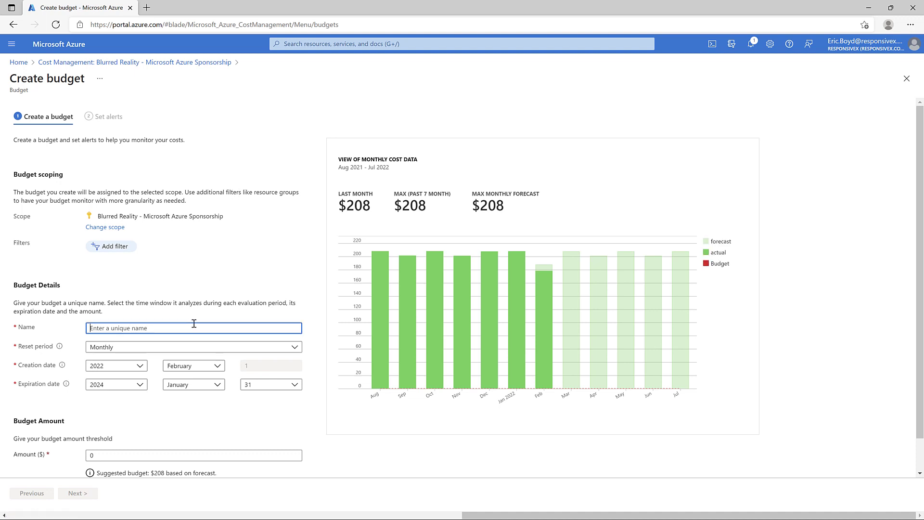
type("Subscription-Budget")
key("Tab")
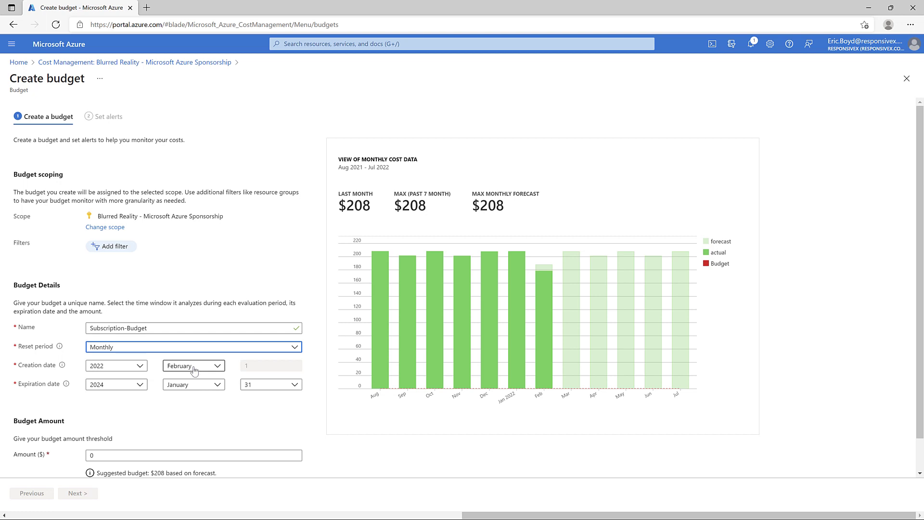
Step: Set the budget amount to 208 and continue to the alerts step
scroll(174, 409, "down", 1)
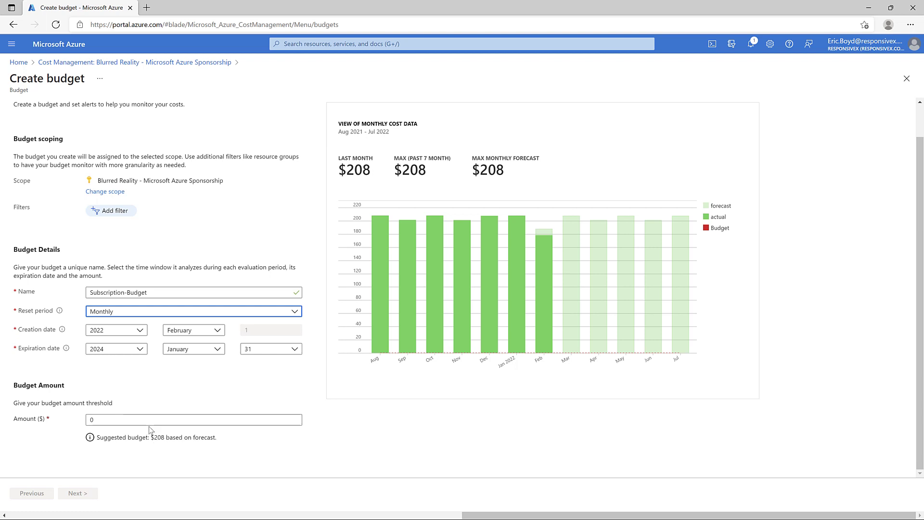
left_click_drag(145, 419, 69, 420)
type("208")
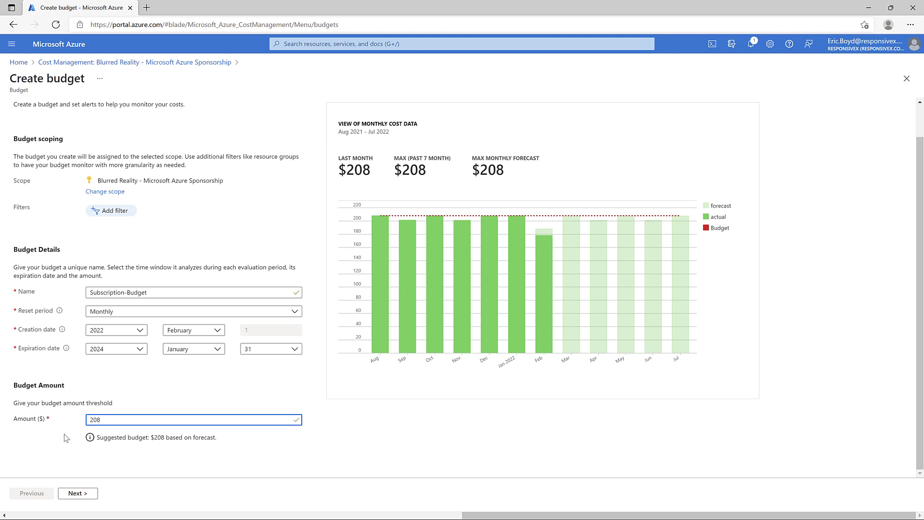
left_click(75, 496)
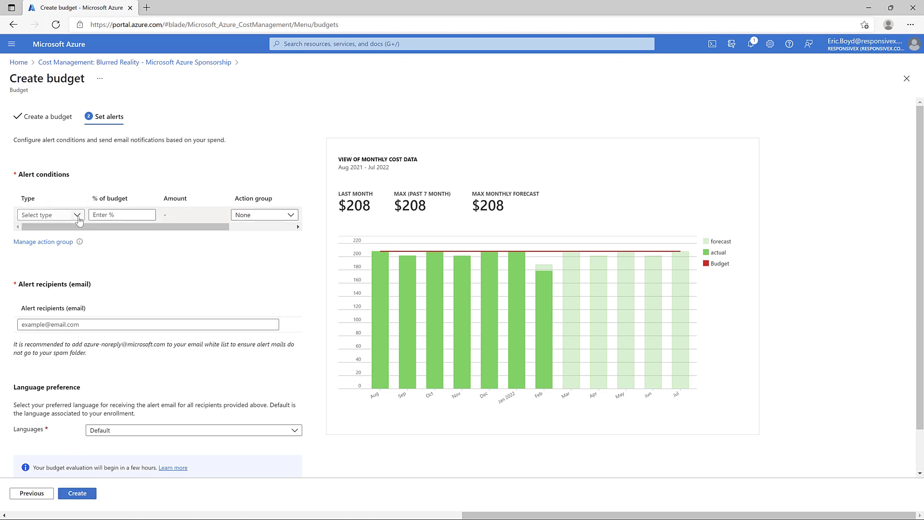
Step: Add an Actual cost alert at 25% of the budget
left_click(78, 216)
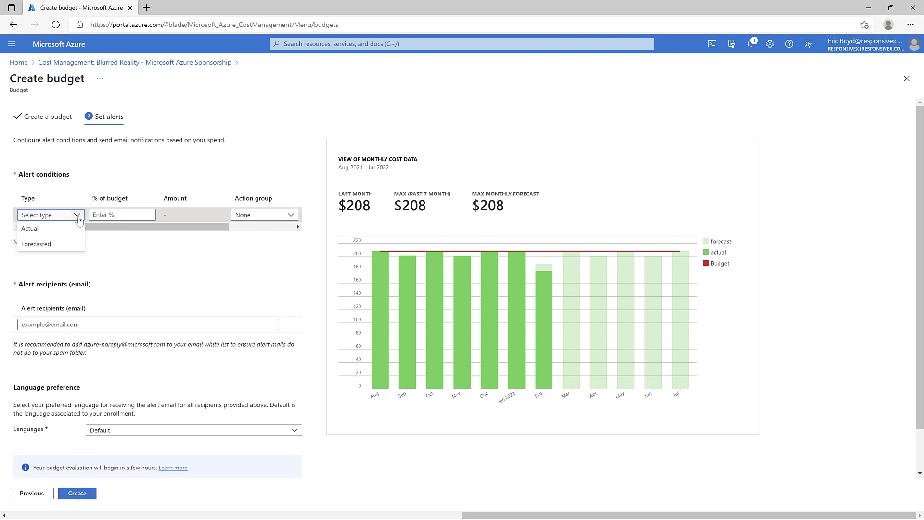
left_click(67, 229)
left_click(100, 215)
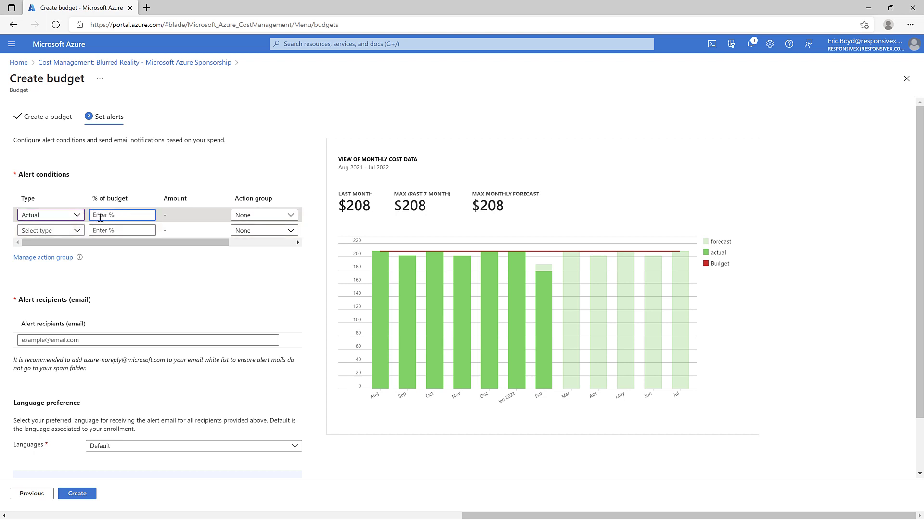
type("25")
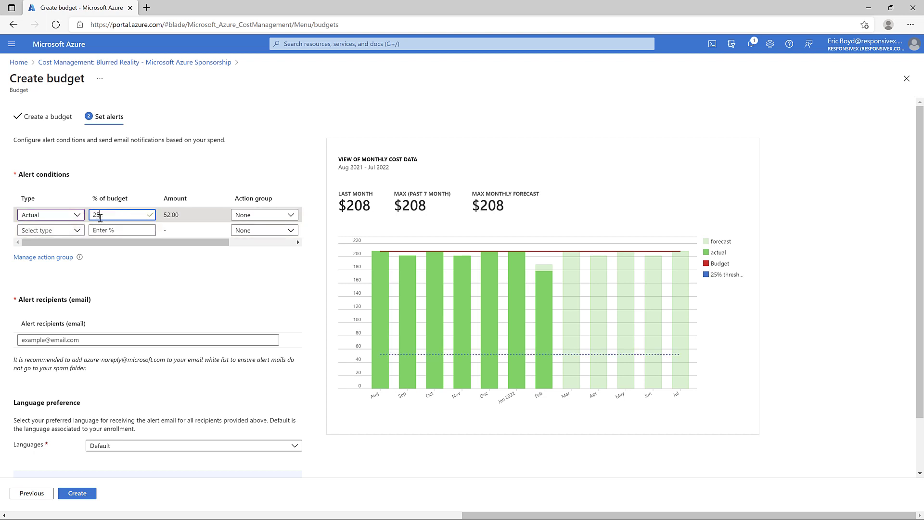
left_click(265, 216)
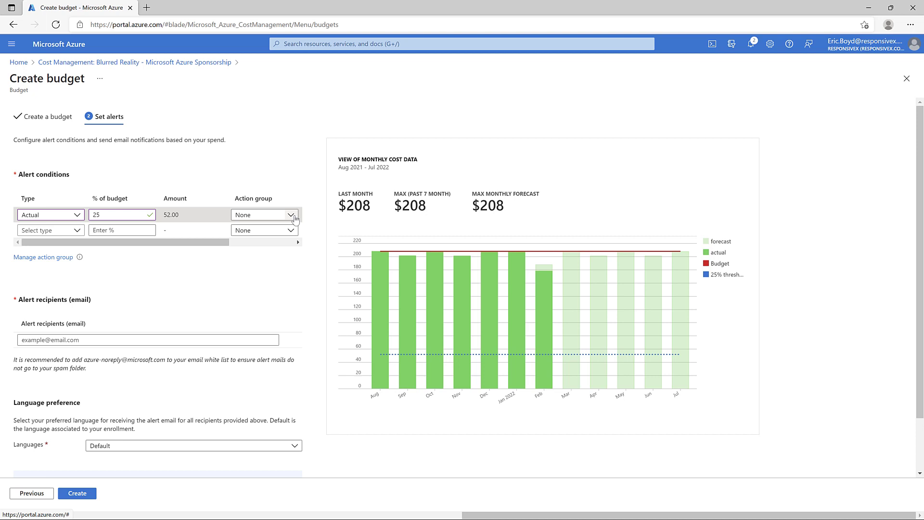
Step: Attach the Azure App Push Notification action group, enter the recipient's e-mail, and create the budget
left_click(291, 215)
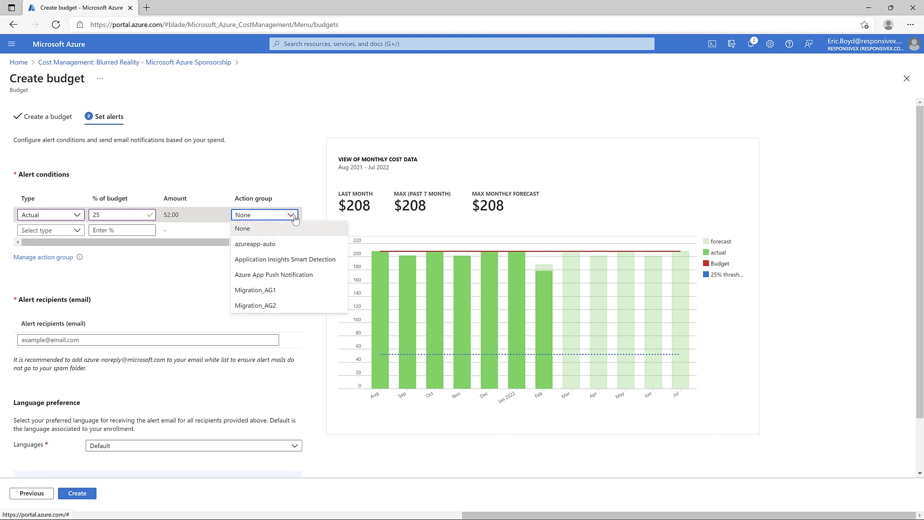
left_click(293, 276)
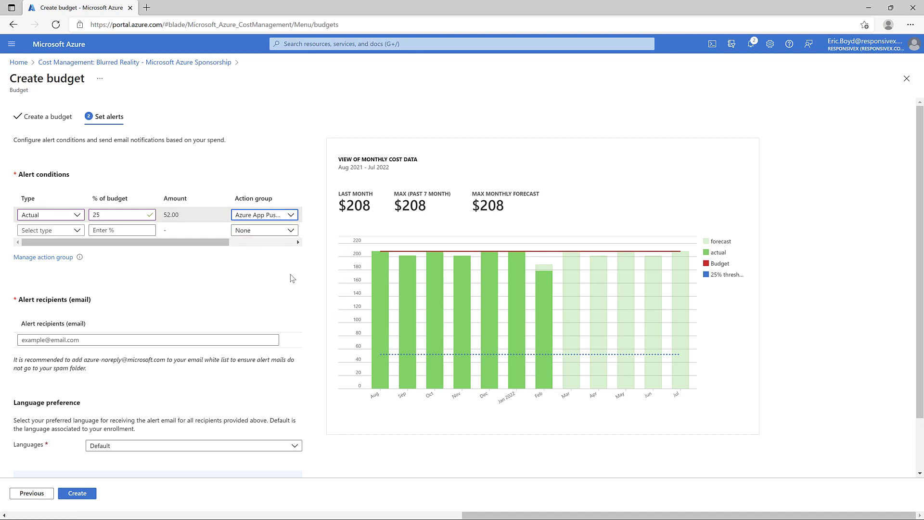
left_click(243, 340)
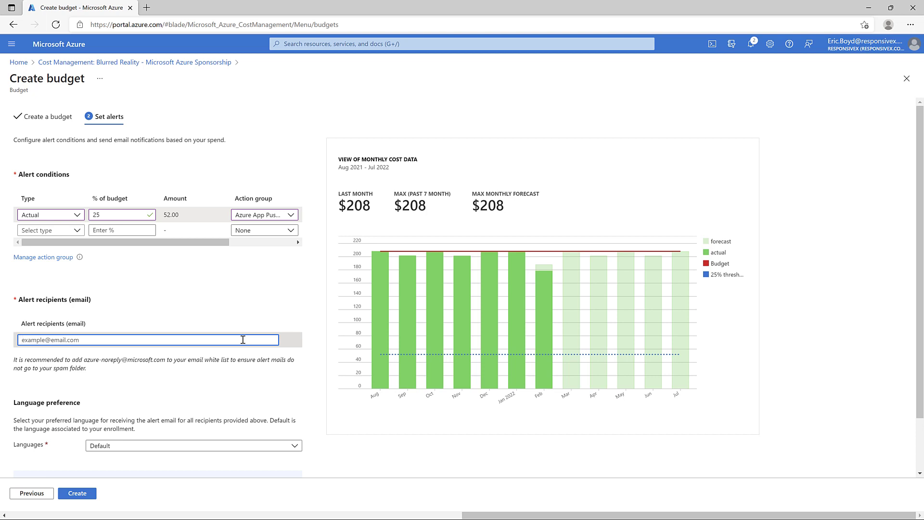
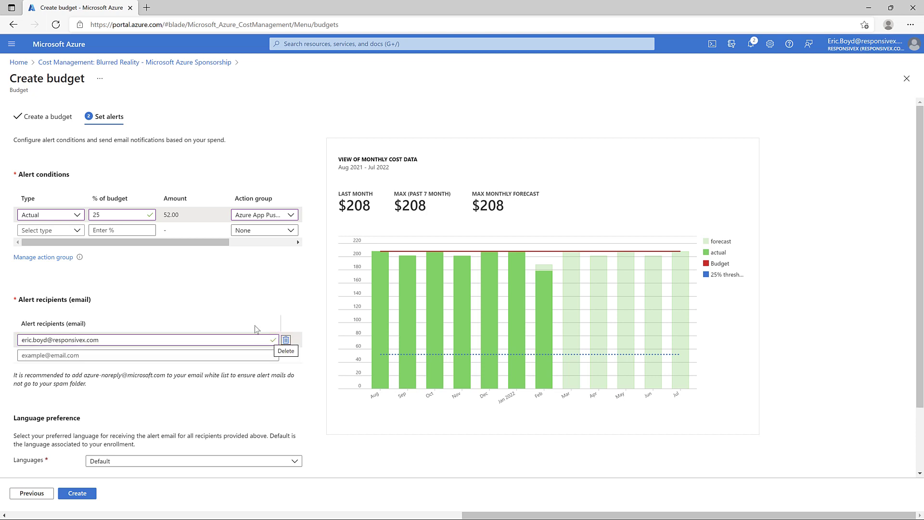
scroll(256, 332, "down", 2)
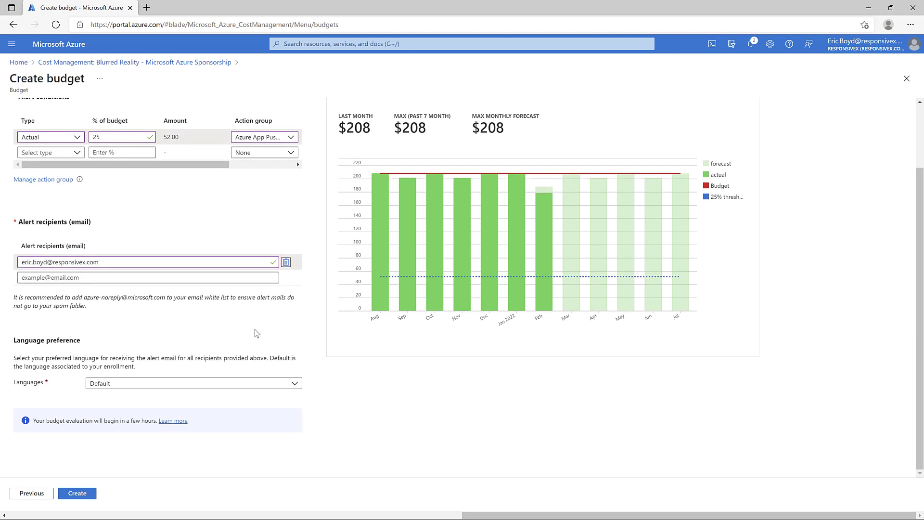
left_click(79, 493)
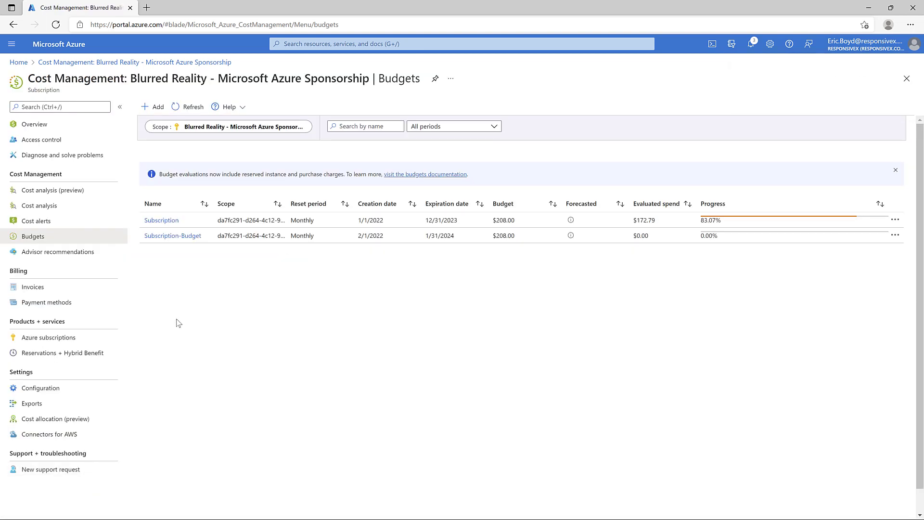
Step: Scope a new budget to the gitsomejava-dev-az1-customerservice-rg resource group and start a filter row
left_click(154, 106)
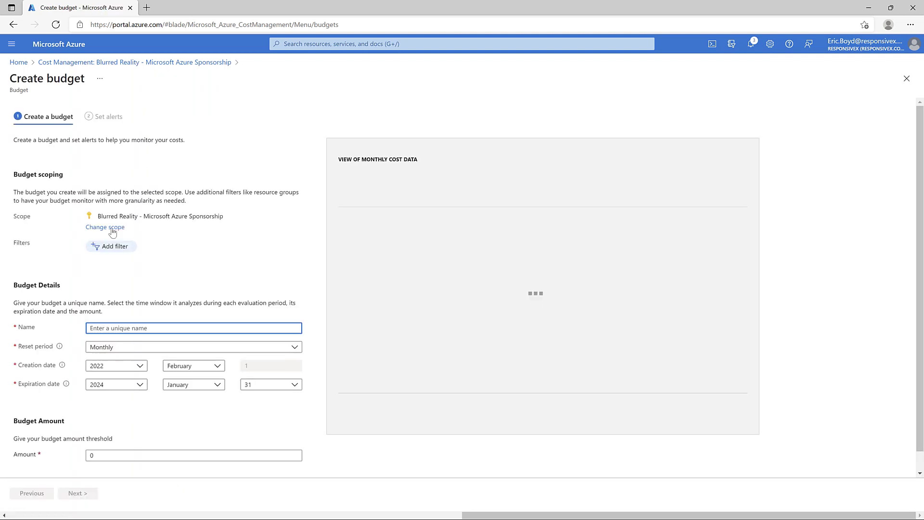
left_click(110, 228)
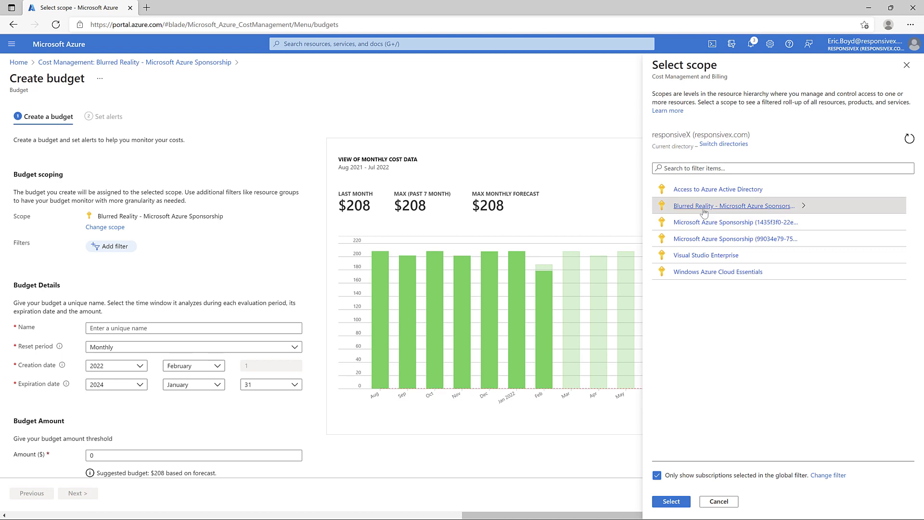
left_click(704, 210)
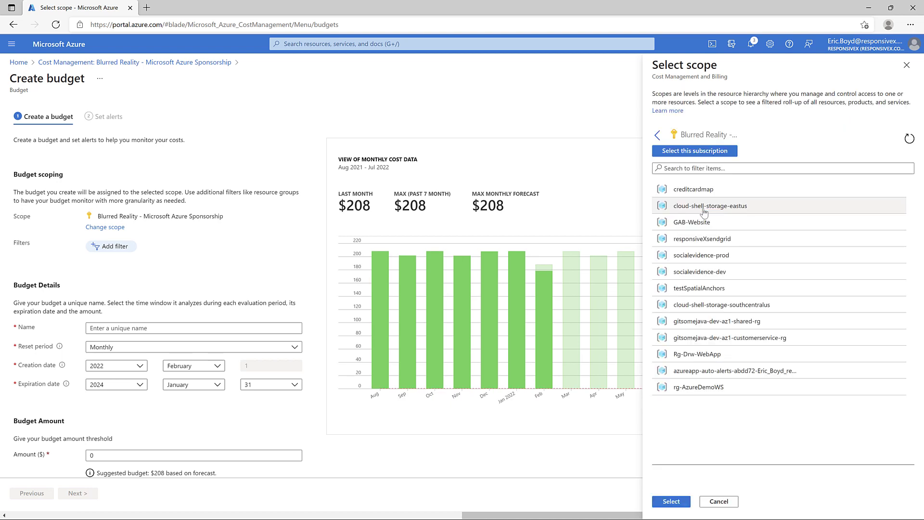
left_click(663, 339)
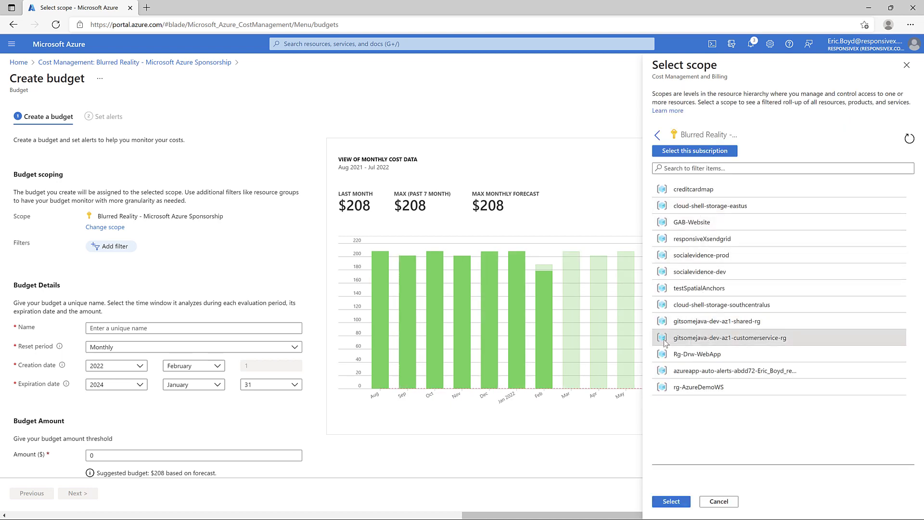
left_click(670, 502)
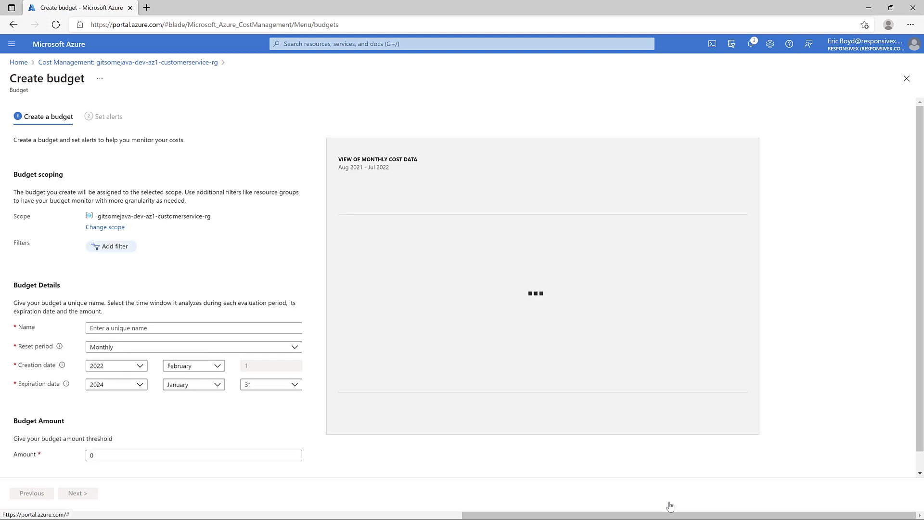
left_click(117, 247)
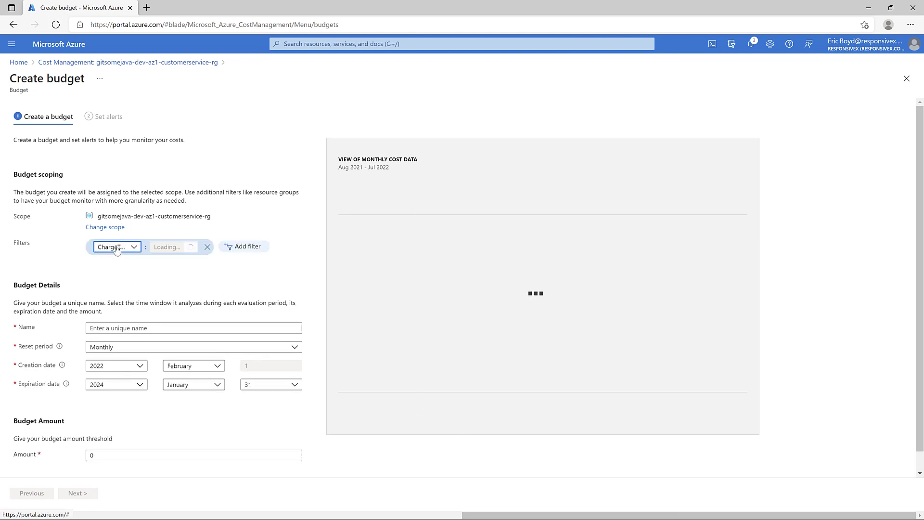
left_click(129, 249)
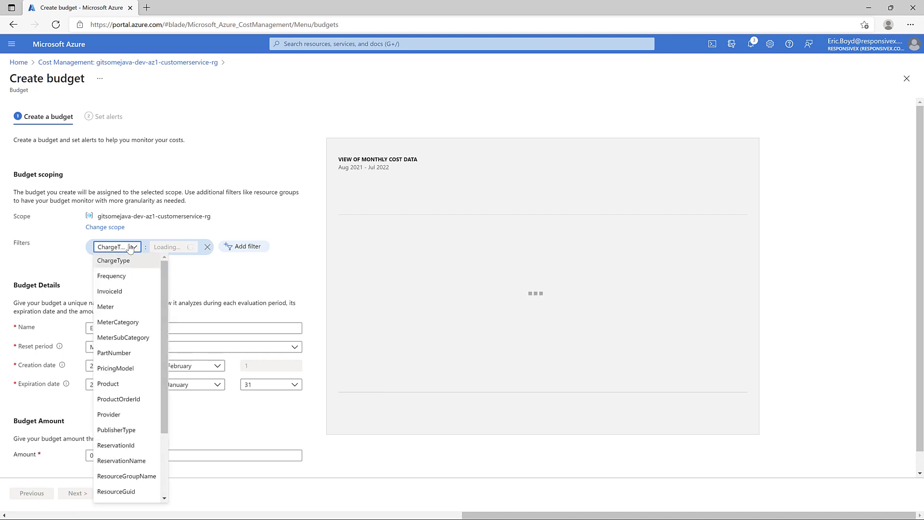